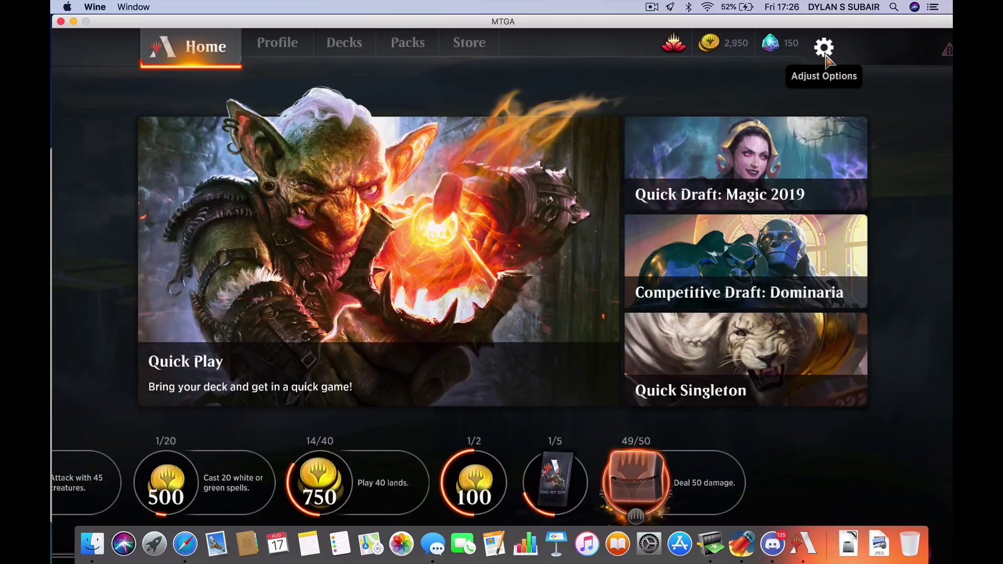
- Check the available screen resolutions in the game's graphics options
left_click(825, 55)
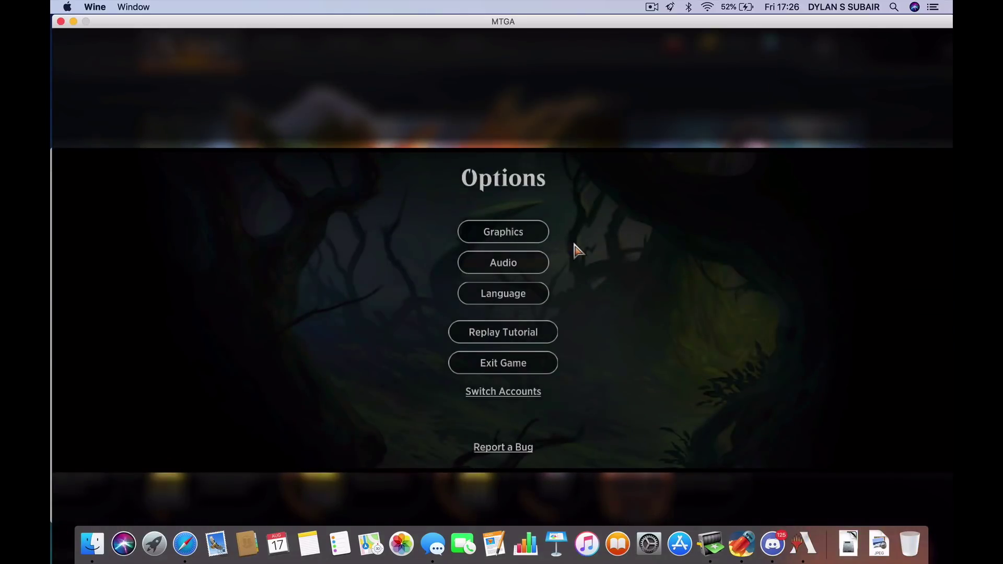
left_click(543, 234)
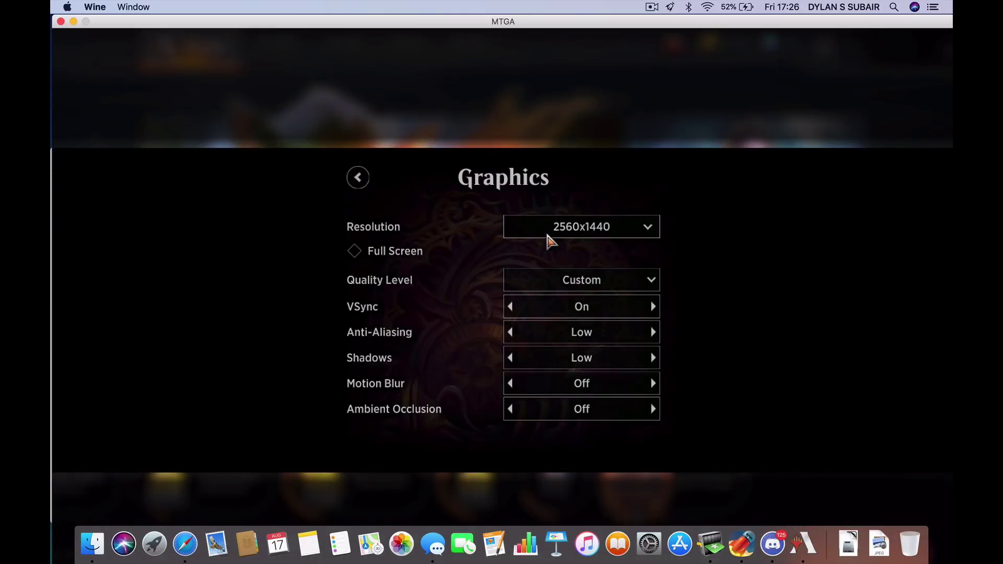
left_click(595, 238)
scroll(616, 365, "down", 1)
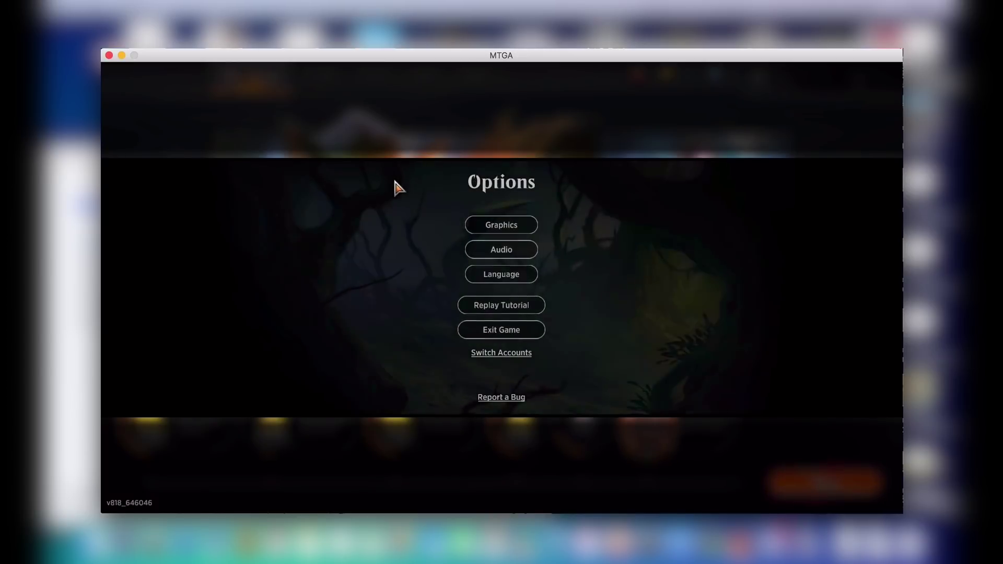
- Back on the home screen, queue a Quick Play match with the Grixis Burnn deck
key("Escape")
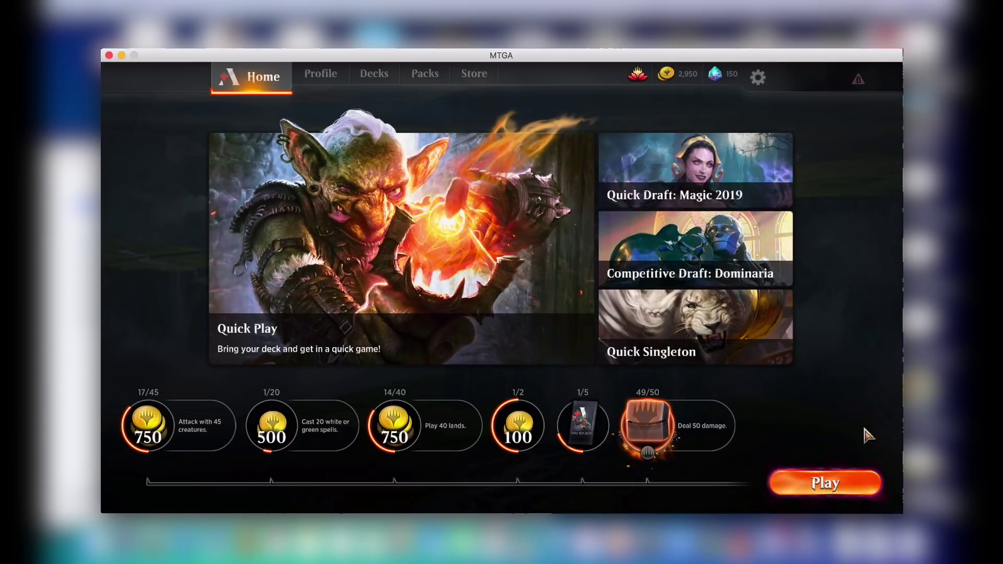
left_click(820, 484)
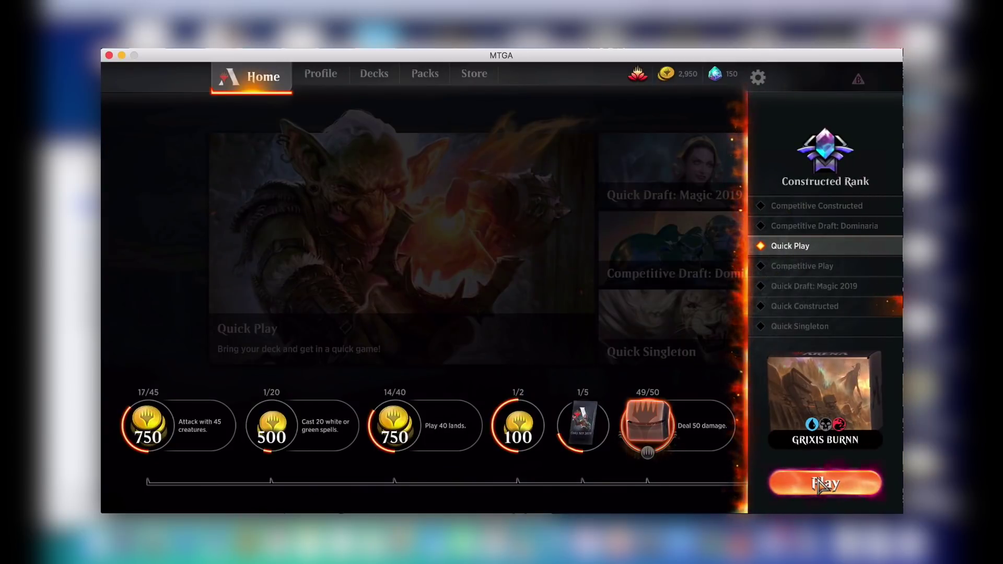
left_click(820, 484)
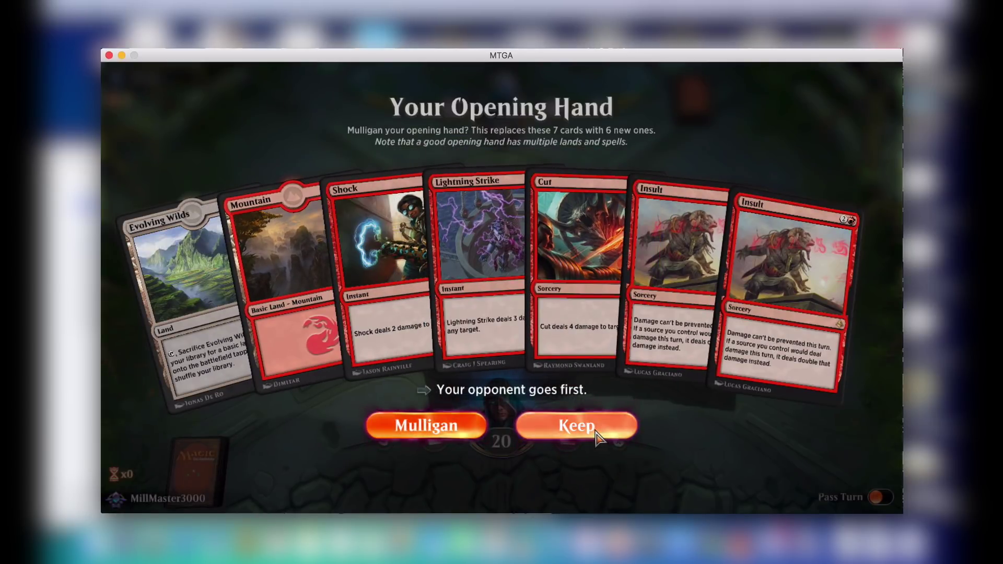
- Keep the seven-card hand, play a Mountain, and Shock the opponent down to 18 life
left_click(595, 429)
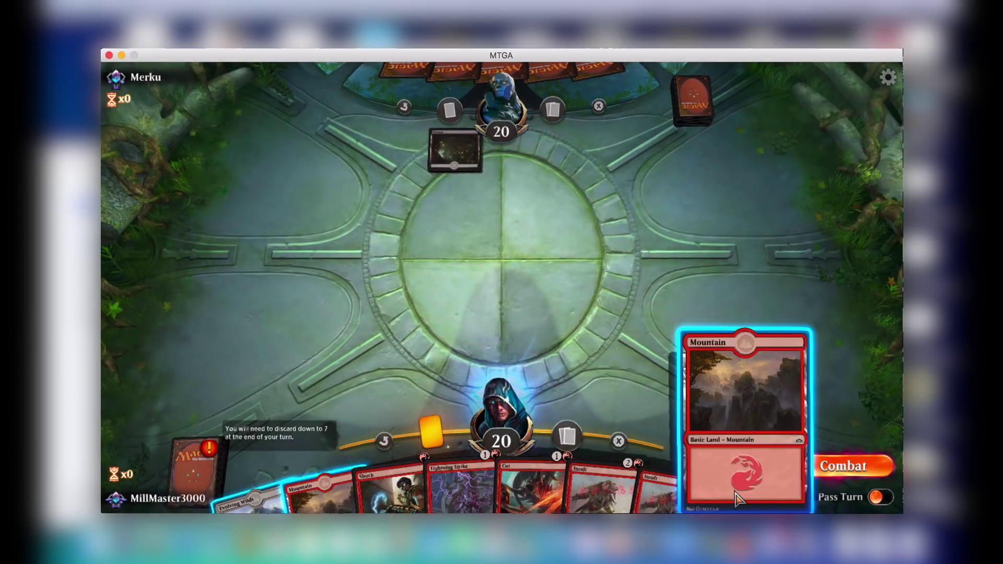
left_click_drag(741, 496, 626, 251)
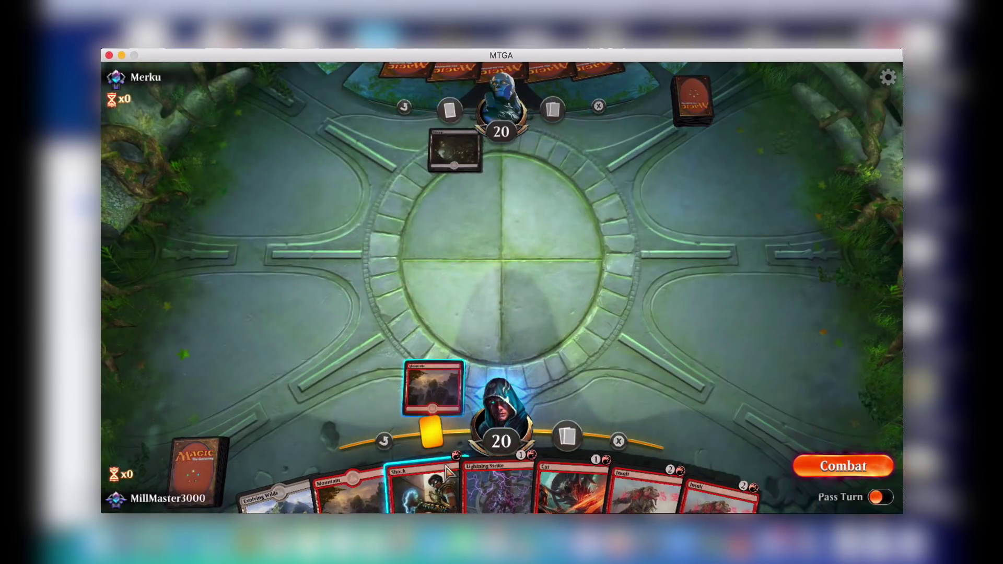
left_click(426, 481)
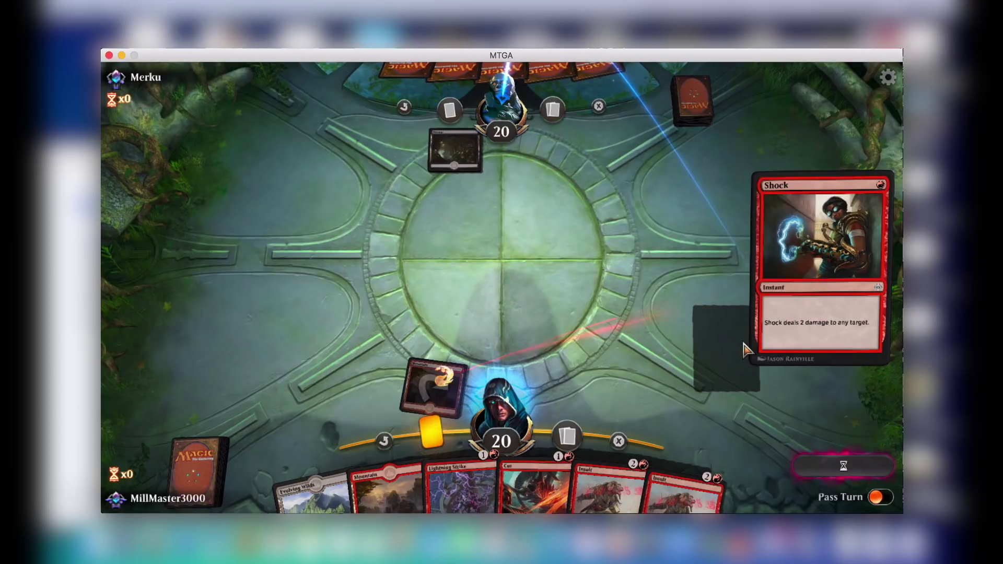
left_click(887, 77)
key("Escape")
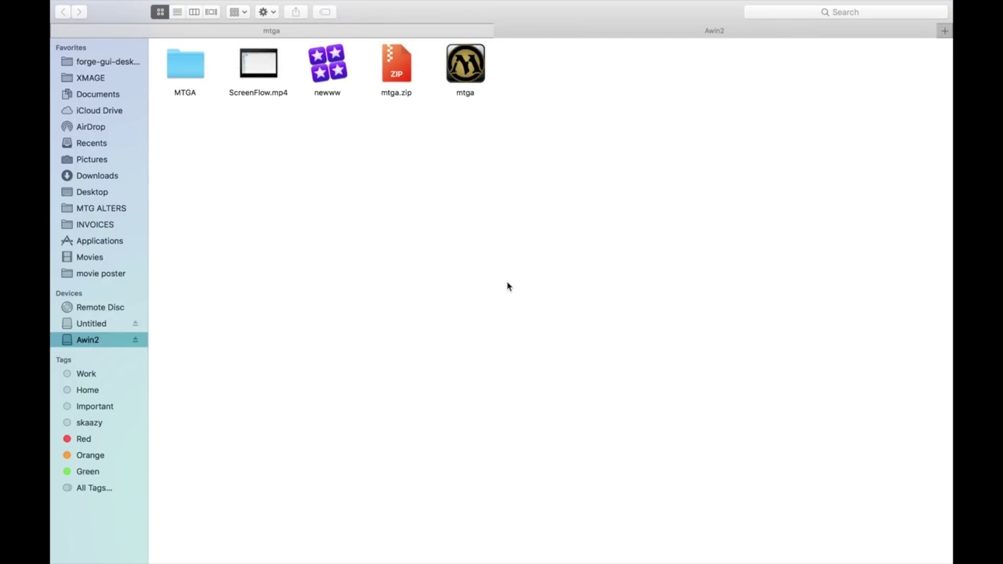
left_click(405, 73)
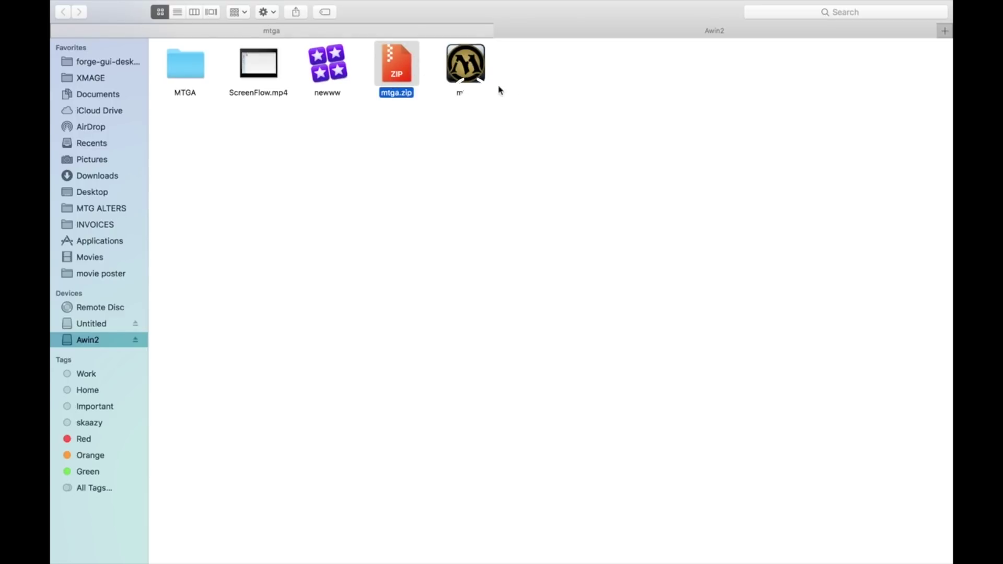
left_click(483, 107)
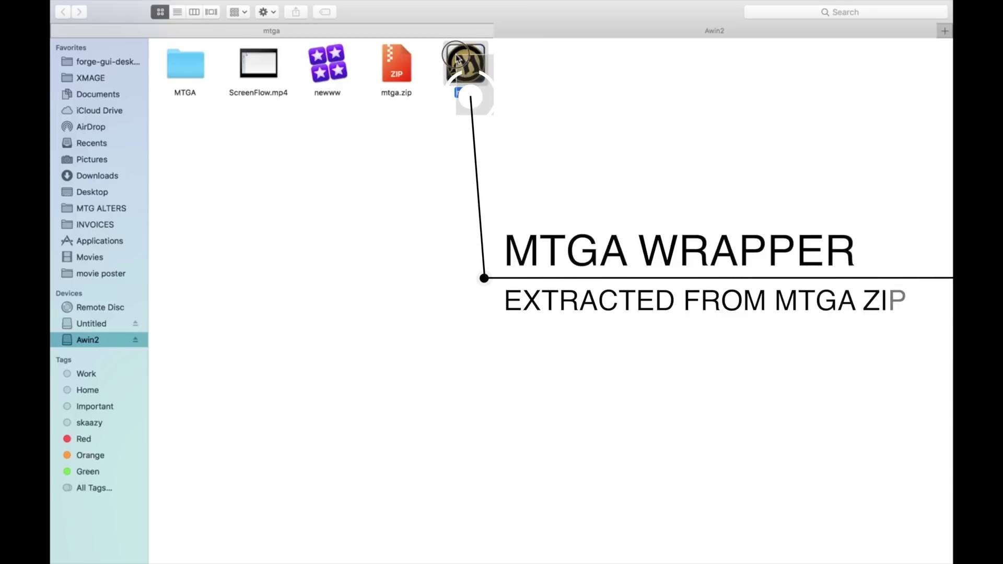
left_click(489, 96)
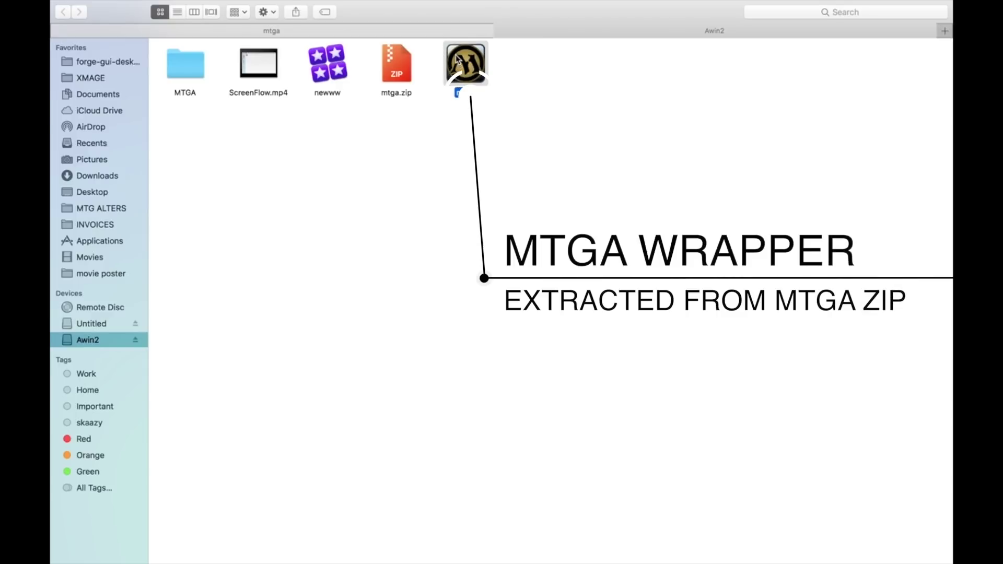
left_click(185, 74)
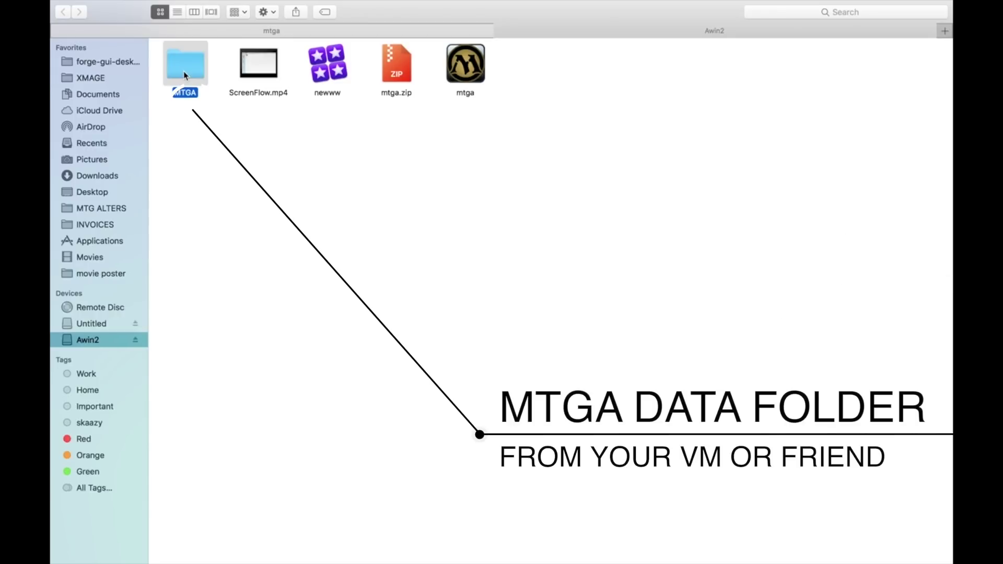
double_click(185, 75)
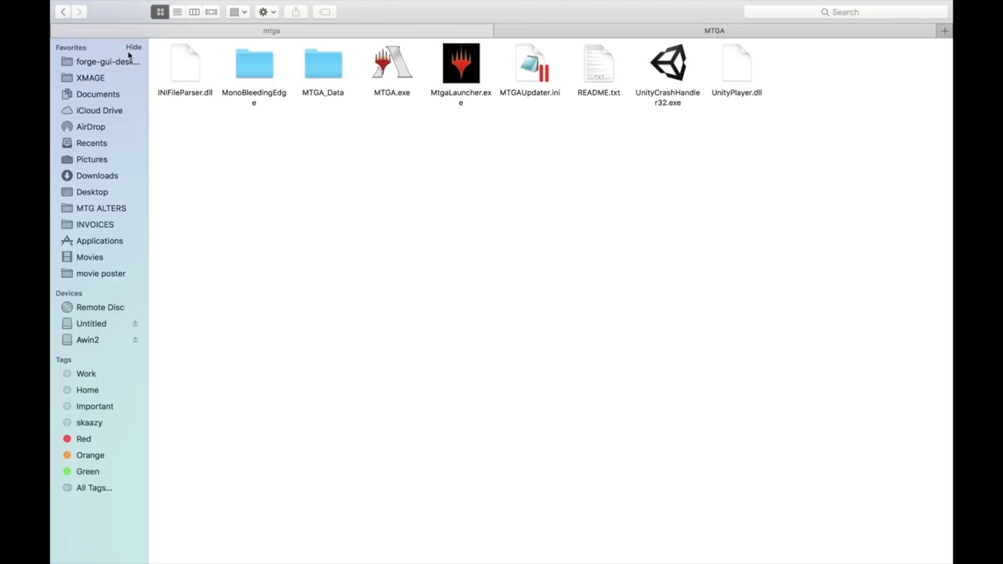
left_click(65, 11)
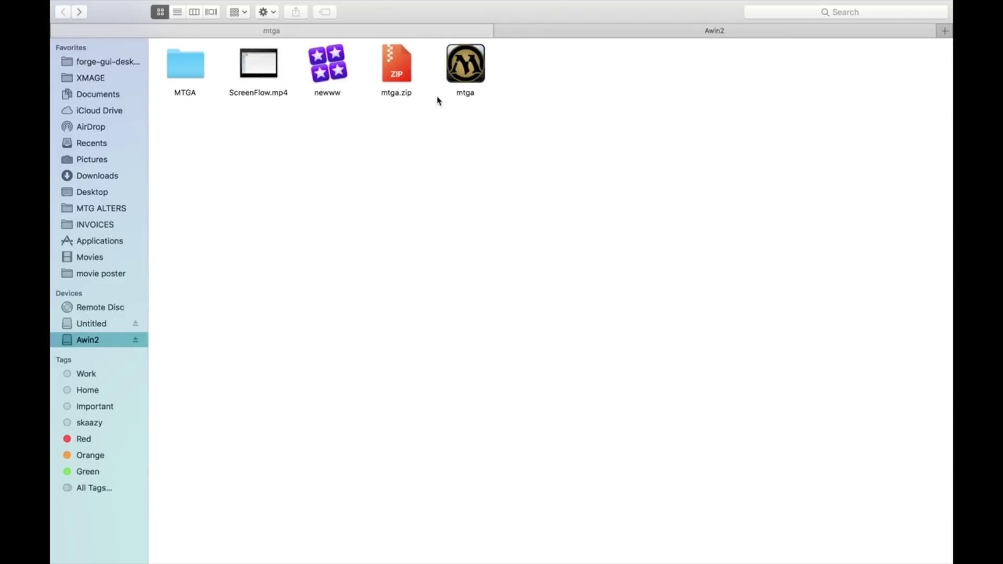
- Show the mtga wrapper's package contents and pull them out into a separate Finder window
left_click(470, 69)
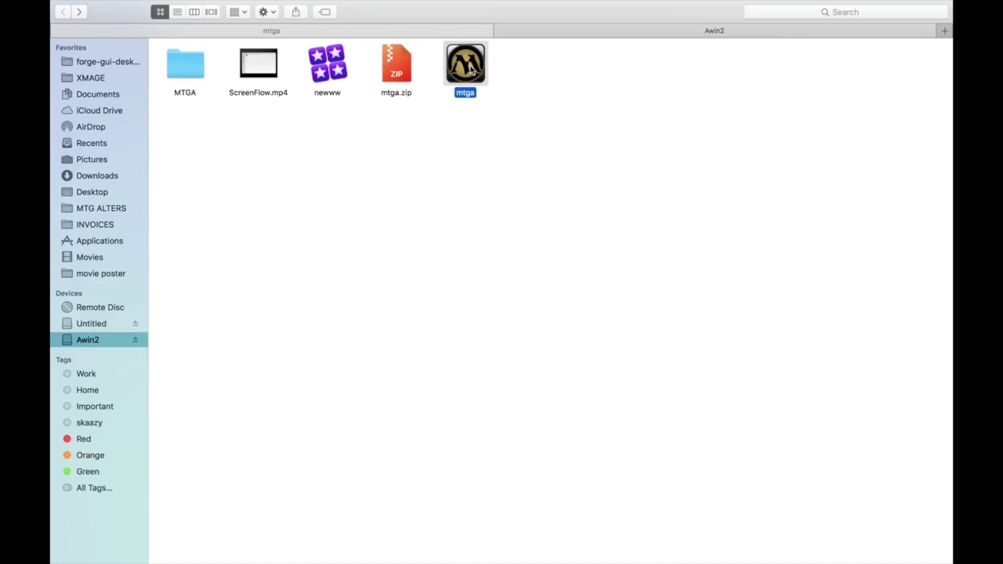
right_click(472, 70)
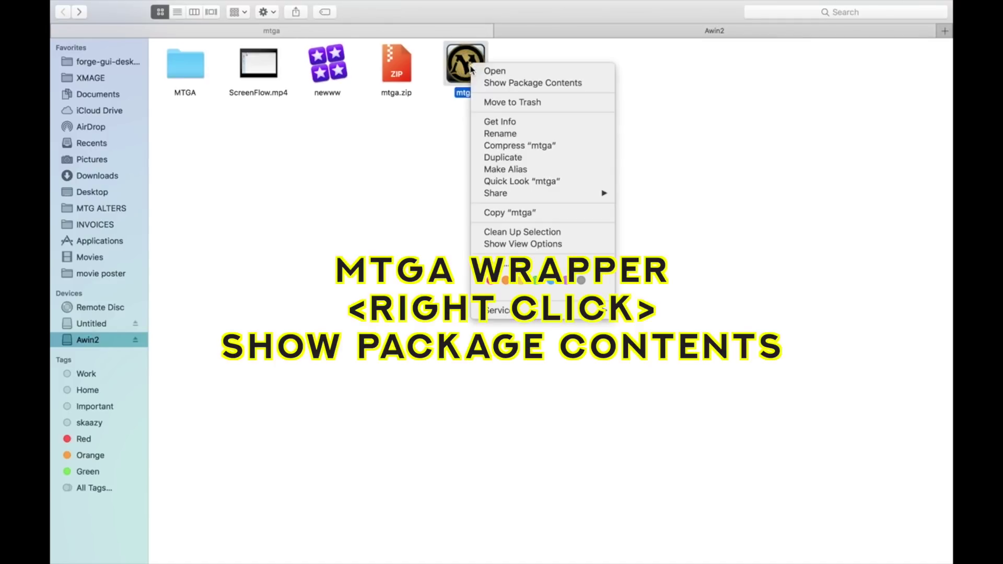
left_click(489, 83)
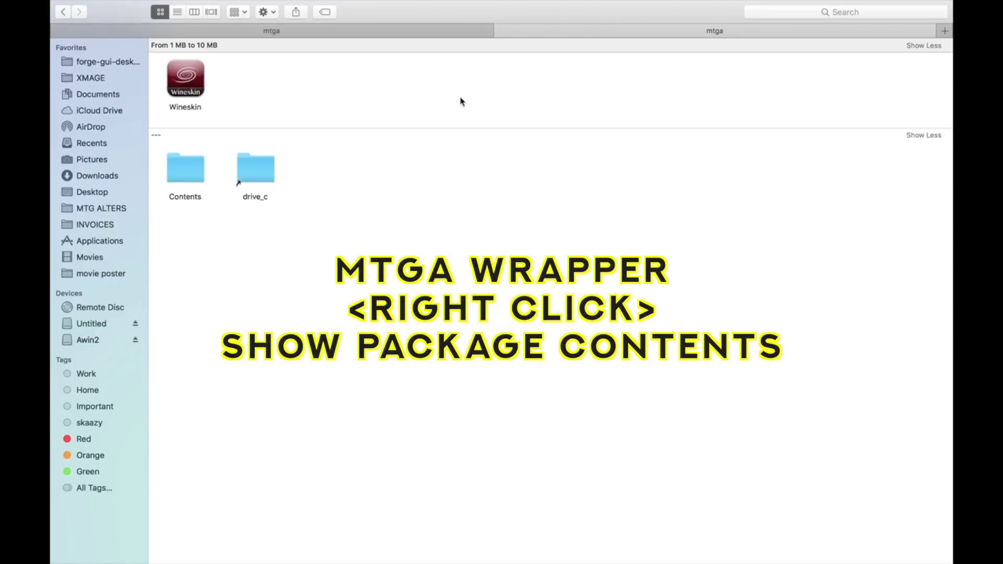
left_click_drag(569, 29, 529, 122)
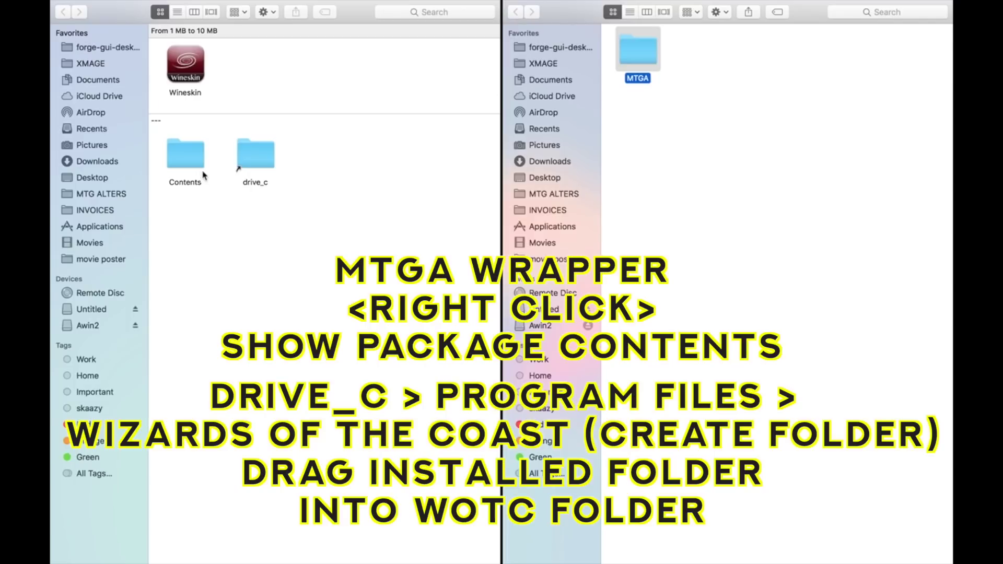
- Navigate to drive_c › Program Files › Wizards of the Coast and drag the MTGA folder in
double_click(267, 159)
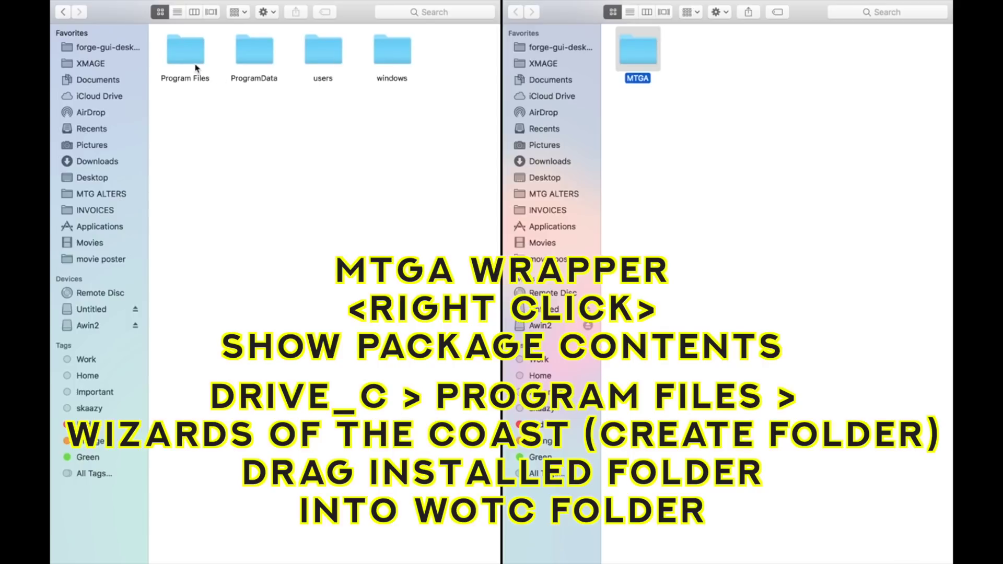
left_click(178, 51)
double_click(178, 51)
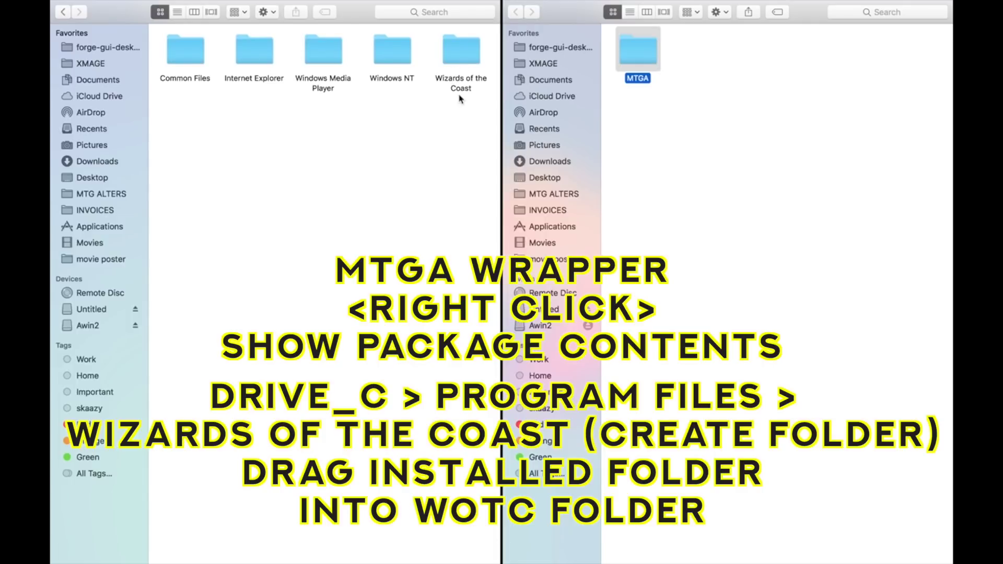
left_click(466, 61)
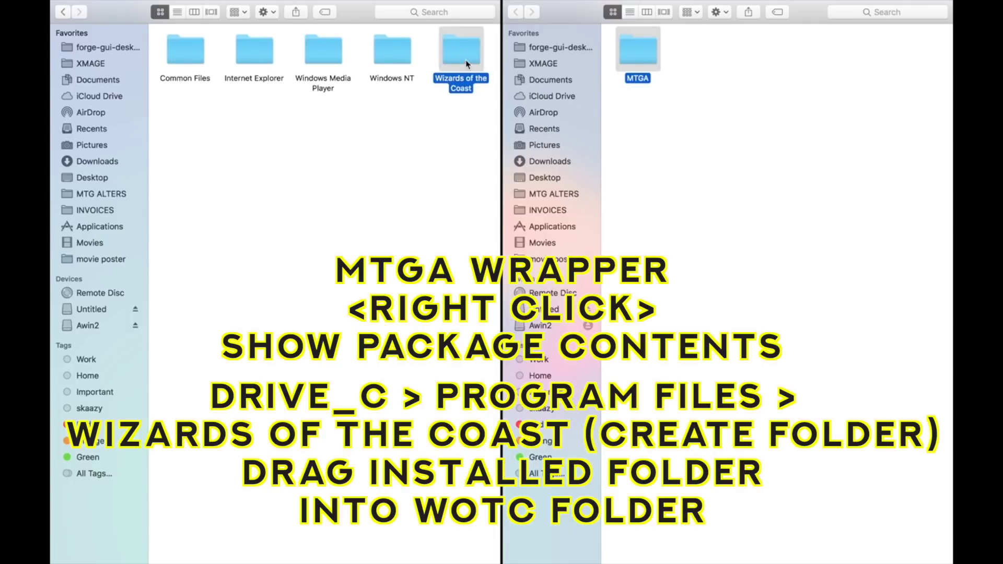
double_click(465, 61)
left_click_drag(640, 62, 299, 93)
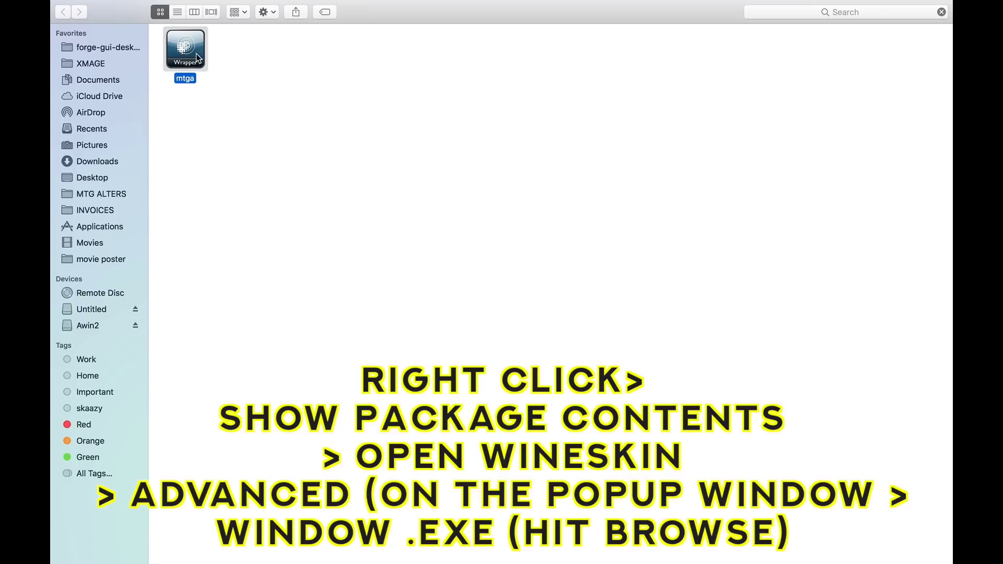
- Show the mtga wrapper's package contents and launch the Wineskin utility from it
right_click(199, 64)
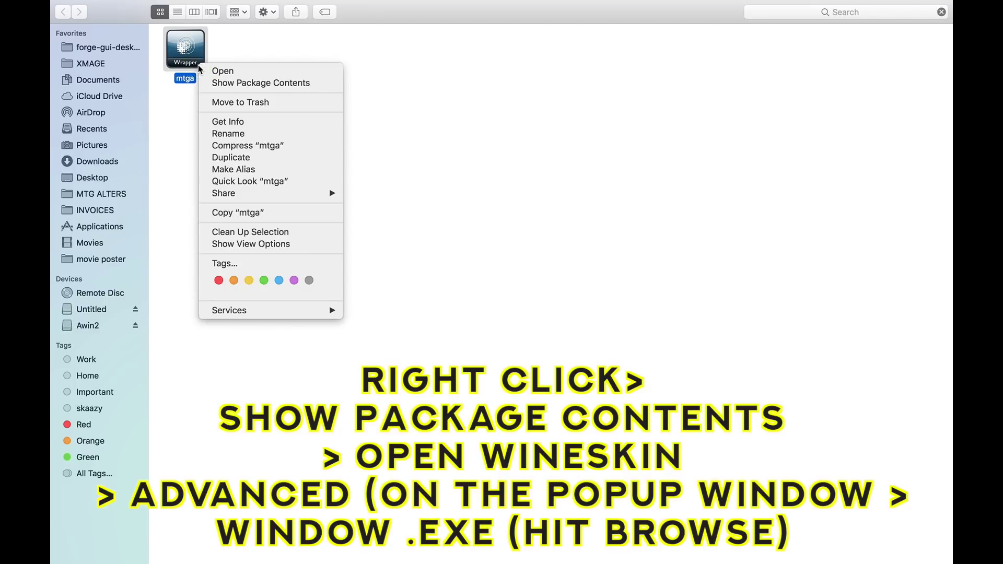
left_click(221, 83)
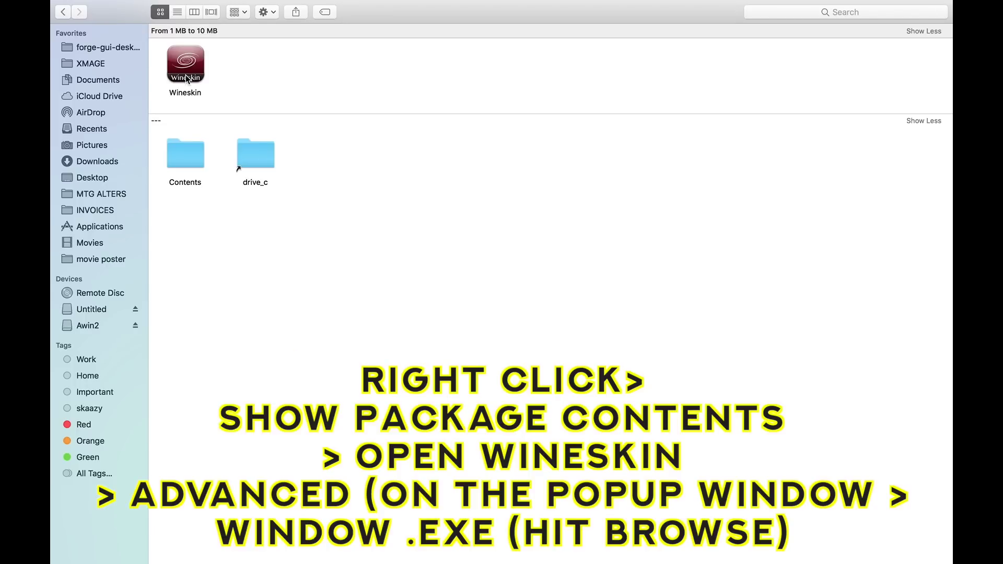
double_click(186, 69)
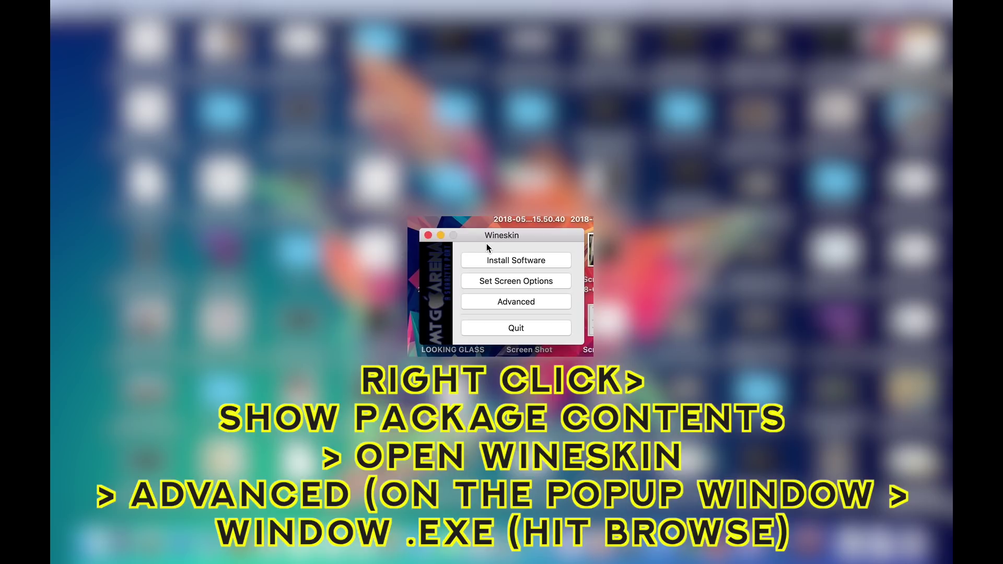
- In Advanced settings, browse to and choose MTGA.exe under Program Files/Wizards of the Coast/MTGA as Windows EXE
left_click(499, 300)
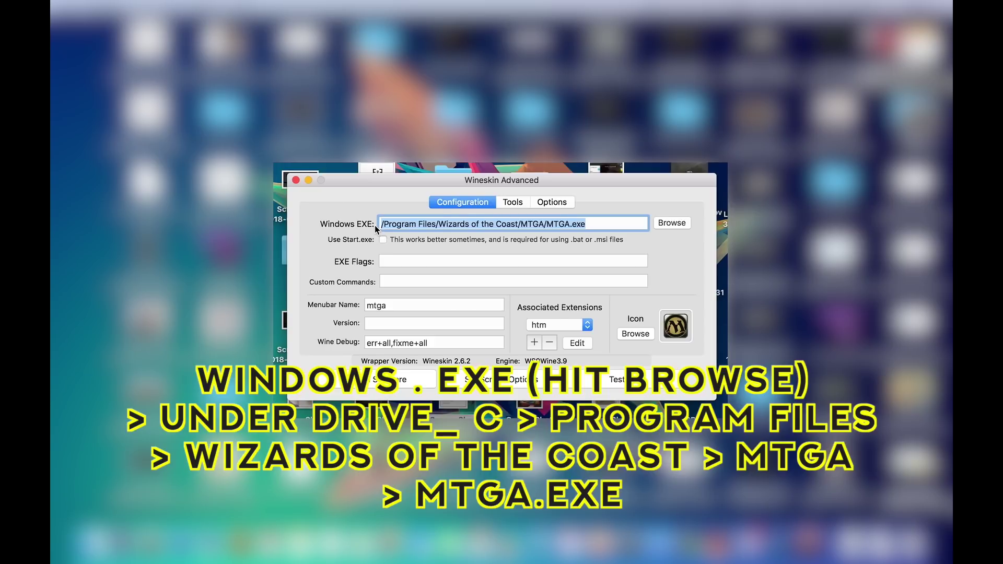
left_click(671, 223)
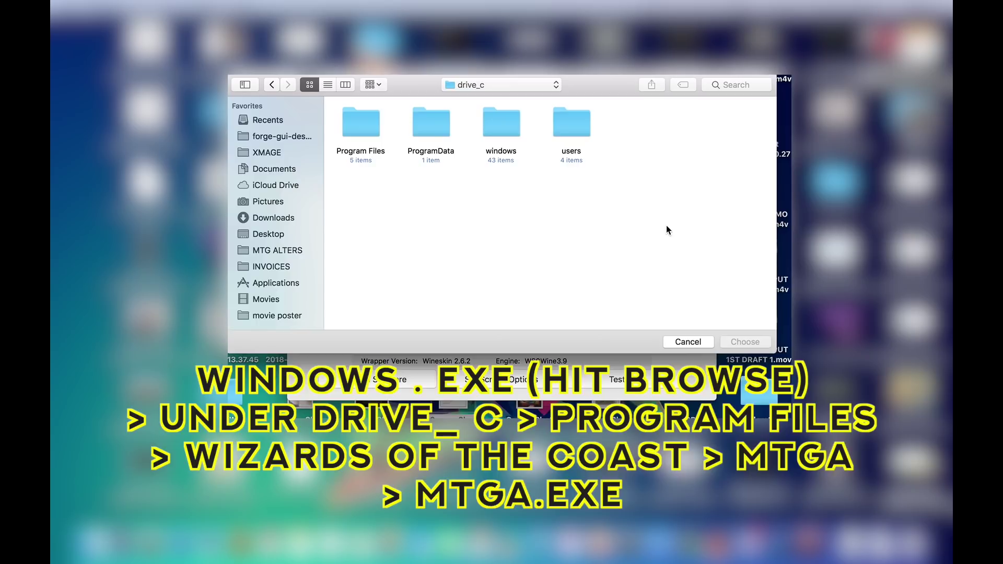
double_click(375, 124)
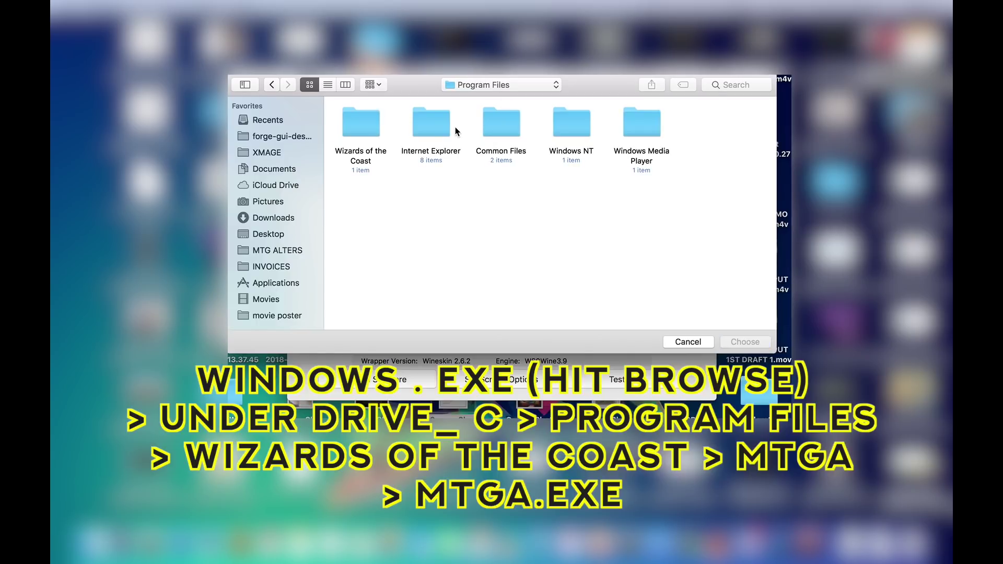
double_click(364, 138)
double_click(364, 138)
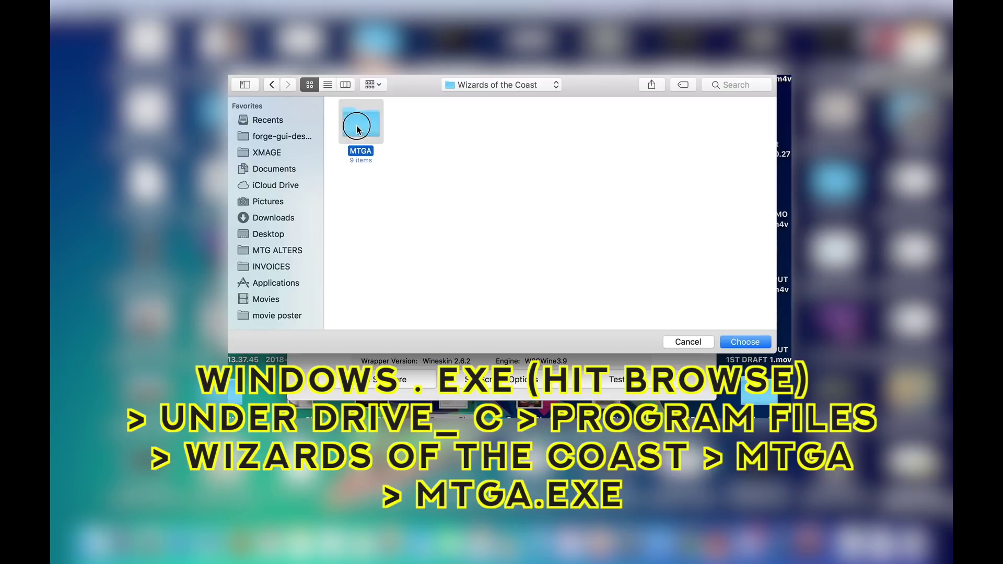
left_click(598, 140)
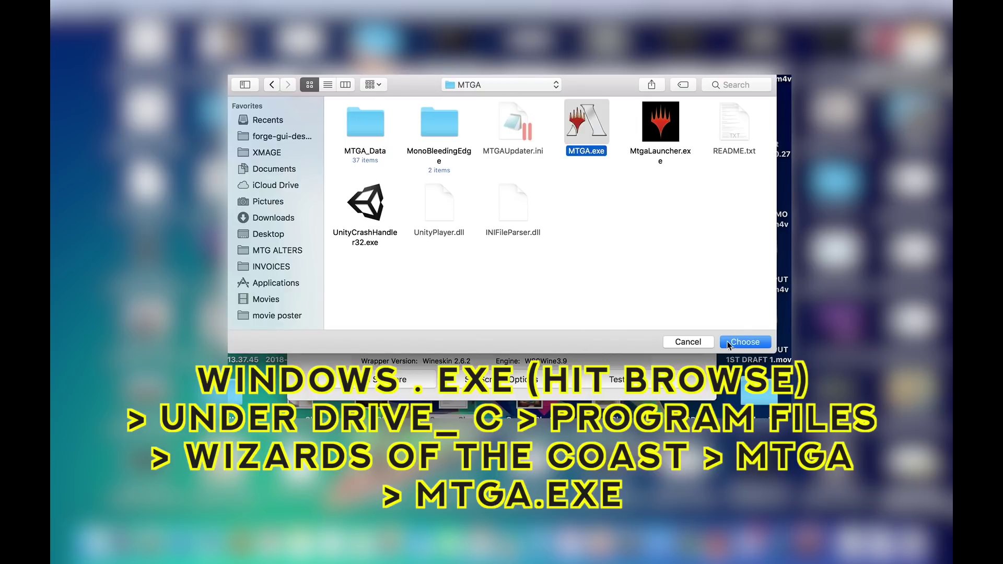
left_click(744, 342)
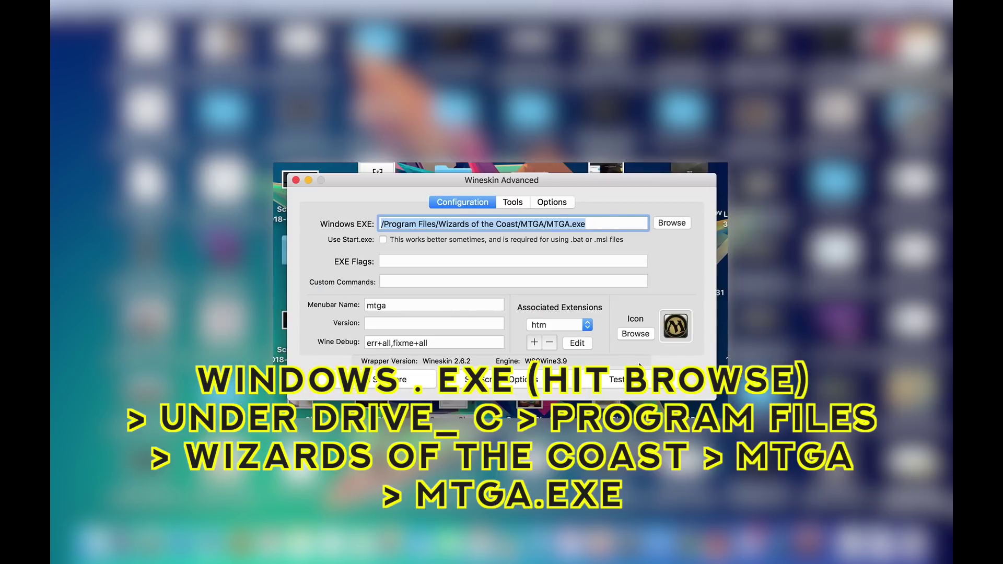
- Close Wineskin, return to the mtga wrapper in Finder and launch MTG Arena from it
left_click(295, 180)
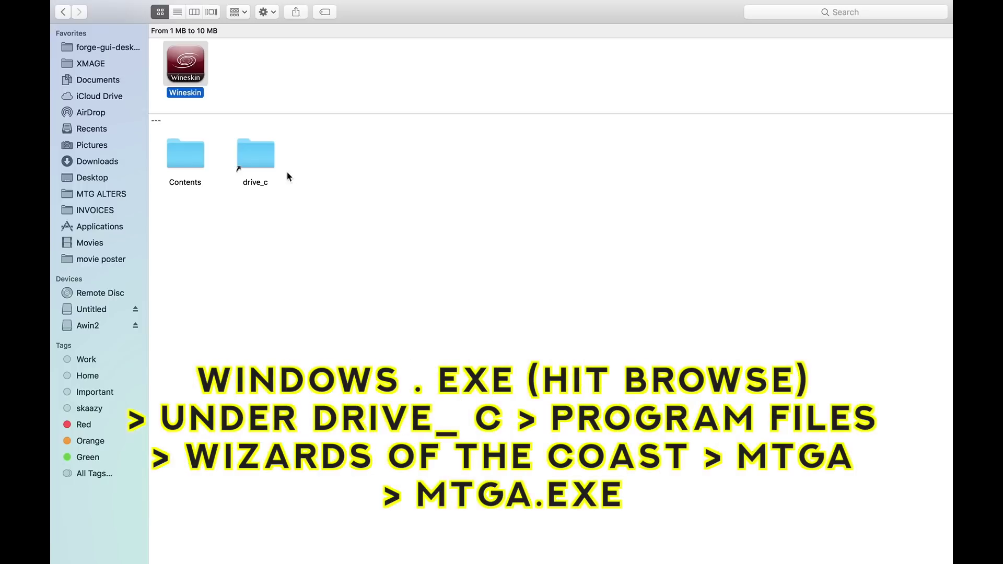
left_click(243, 86)
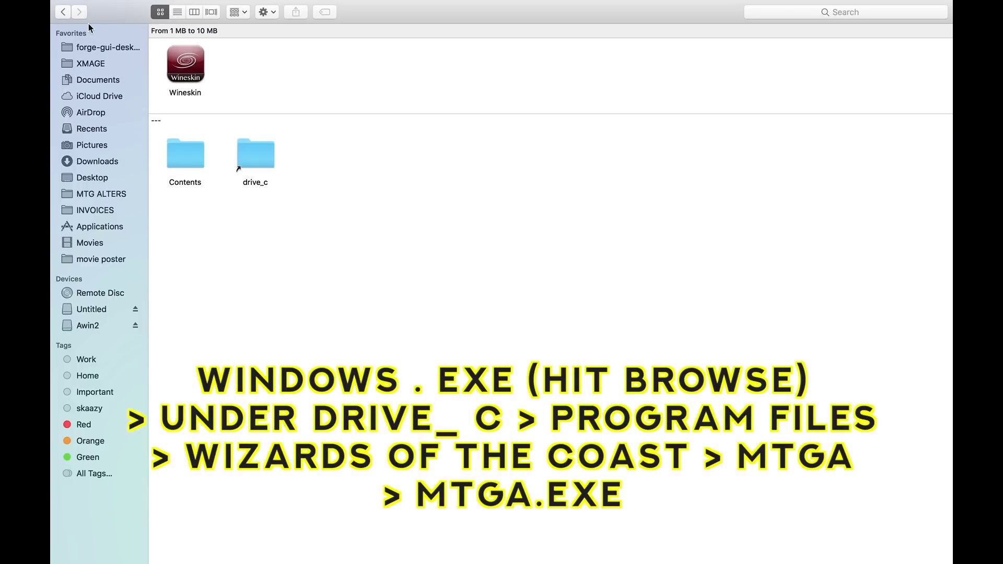
left_click(68, 11)
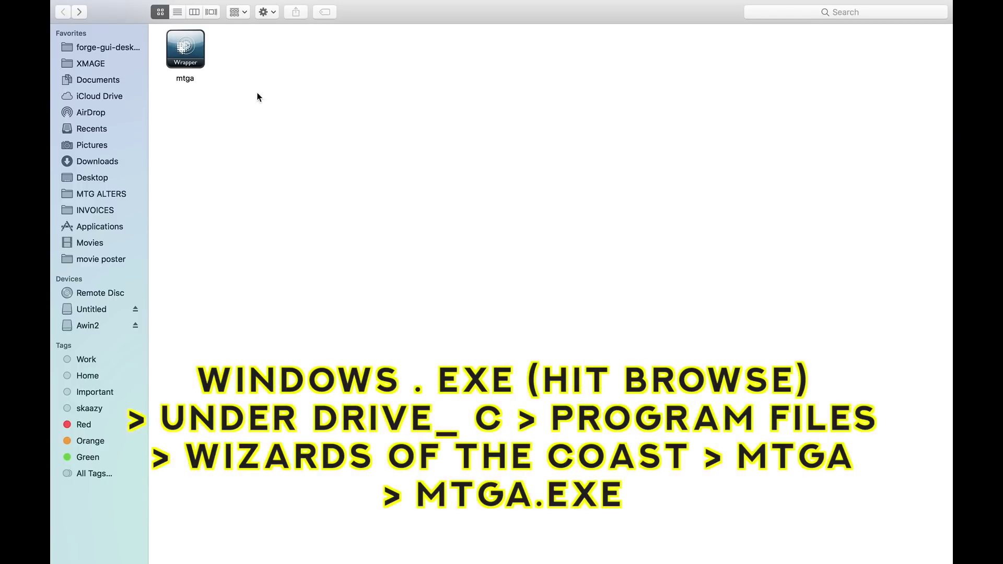
left_click(195, 58)
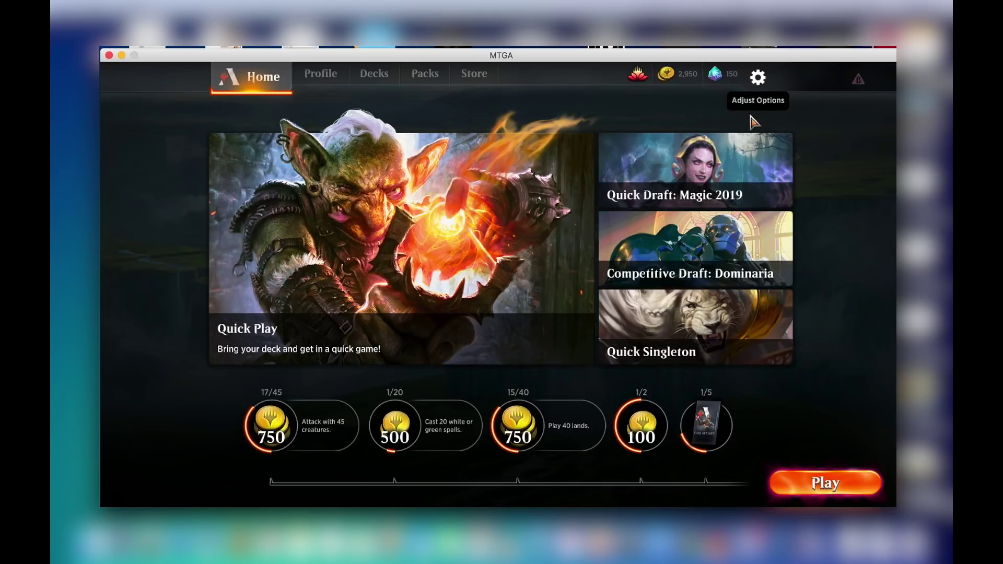
- Open Options from the gear icon and go to the Graphics page
left_click(757, 78)
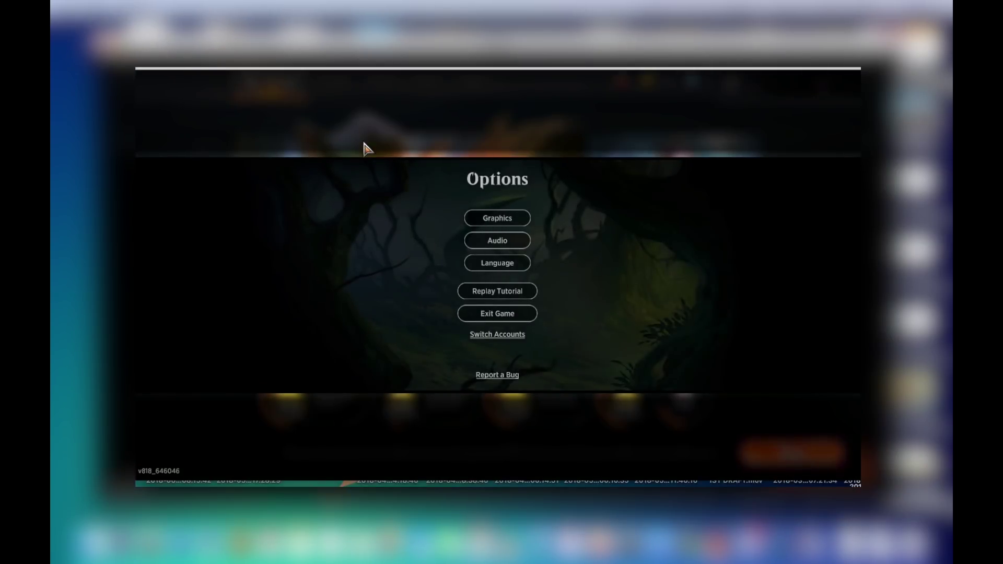
left_click(481, 218)
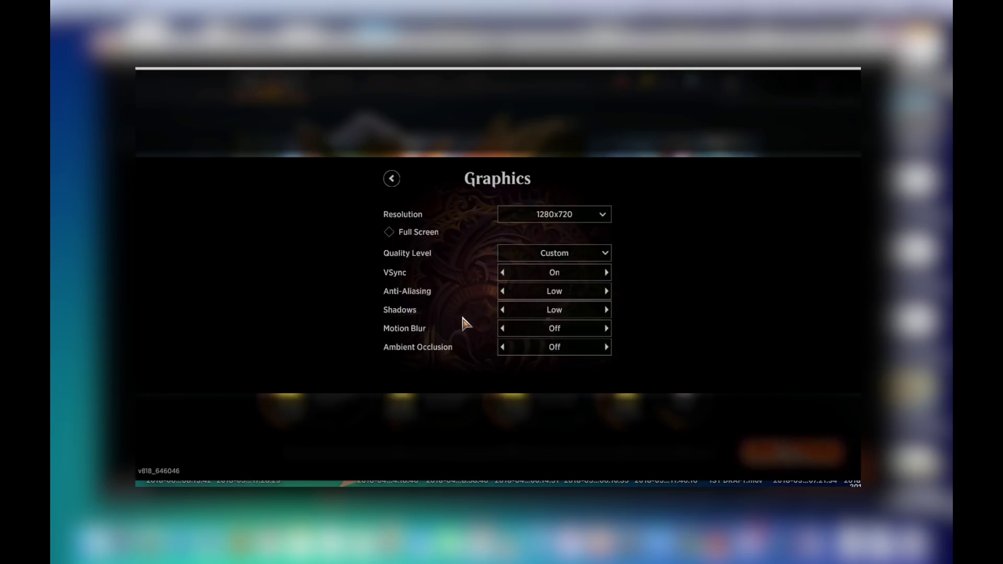
- Try anti-aliasing at High then return it to Low, toggle VSync back on, and keep Custom quality
left_click(502, 291)
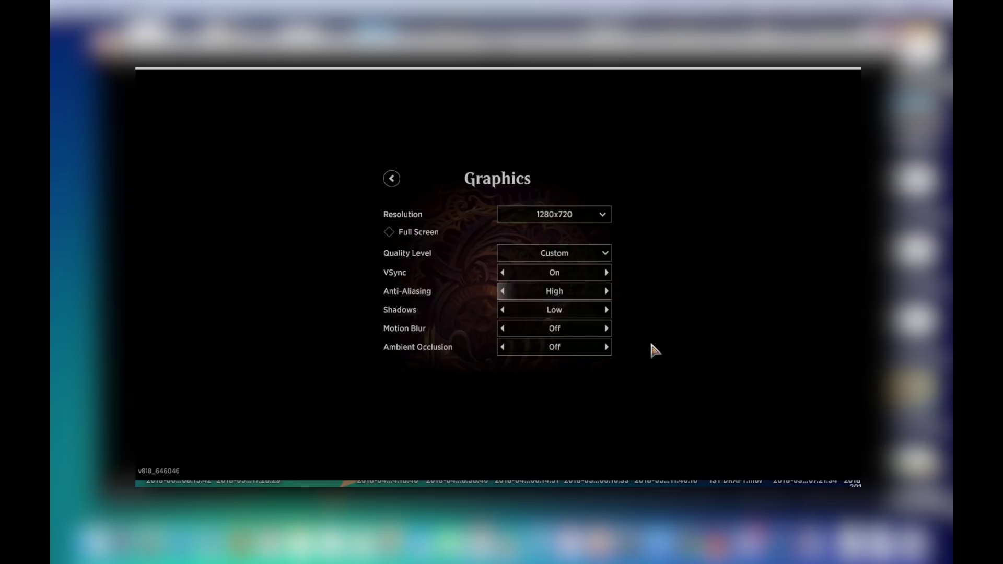
left_click(502, 292)
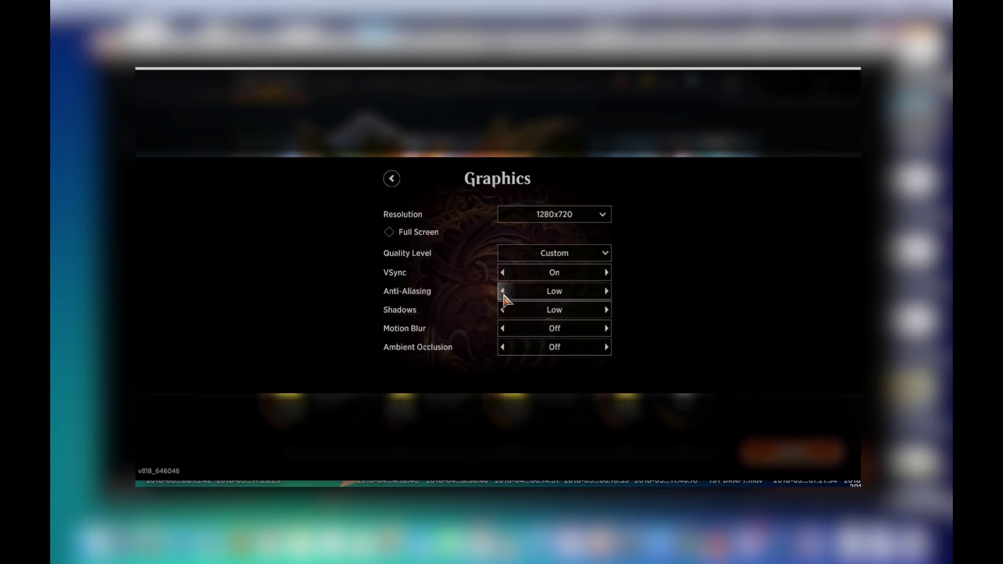
left_click(503, 272)
left_click(502, 273)
left_click(519, 255)
left_click(548, 321)
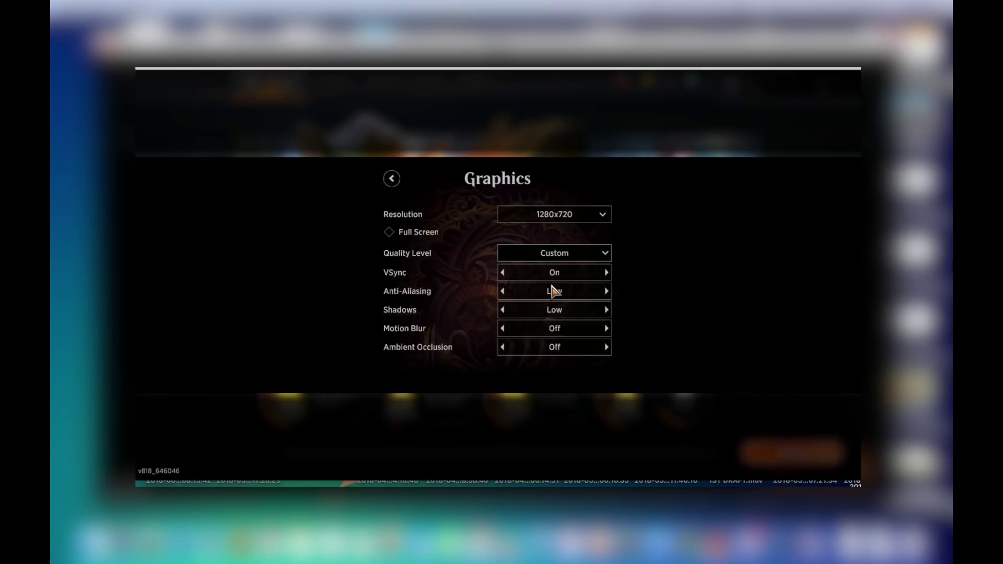
- Turn full screen on and back off, keeping the 1280x720 windowed resolution
left_click(390, 234)
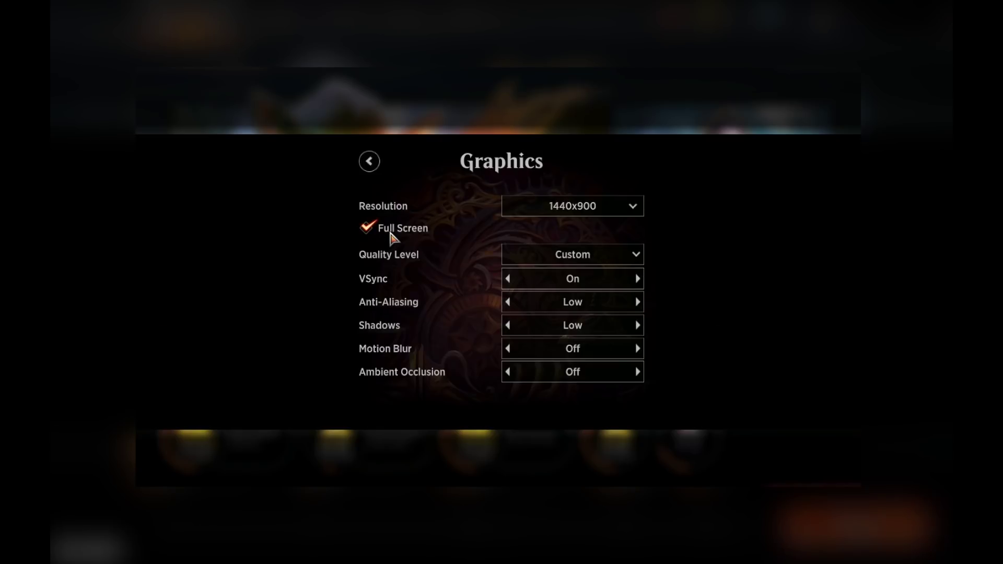
left_click(368, 228)
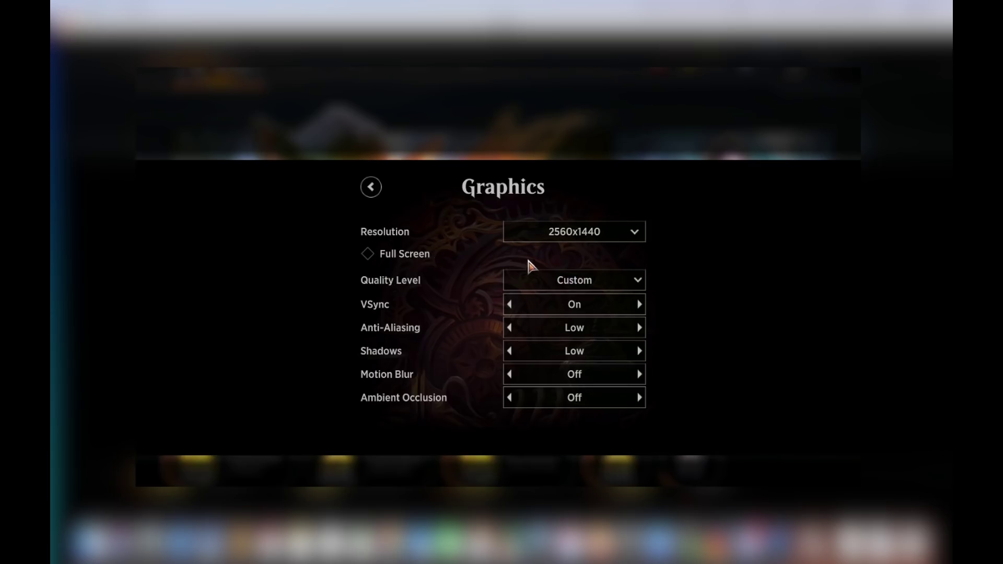
left_click(546, 224)
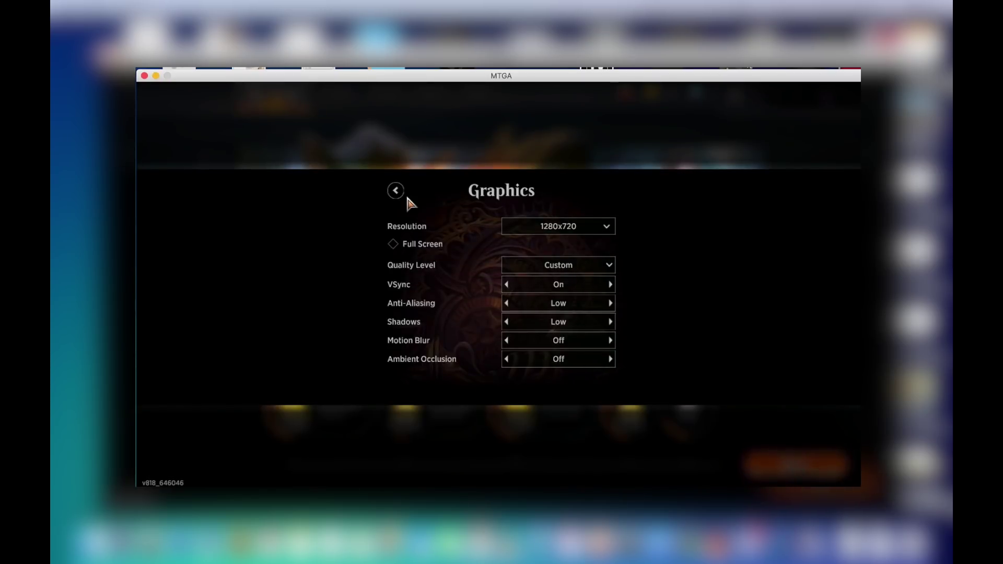
- Close Options, reopen the gear menu and choose Exit Game
left_click(396, 190)
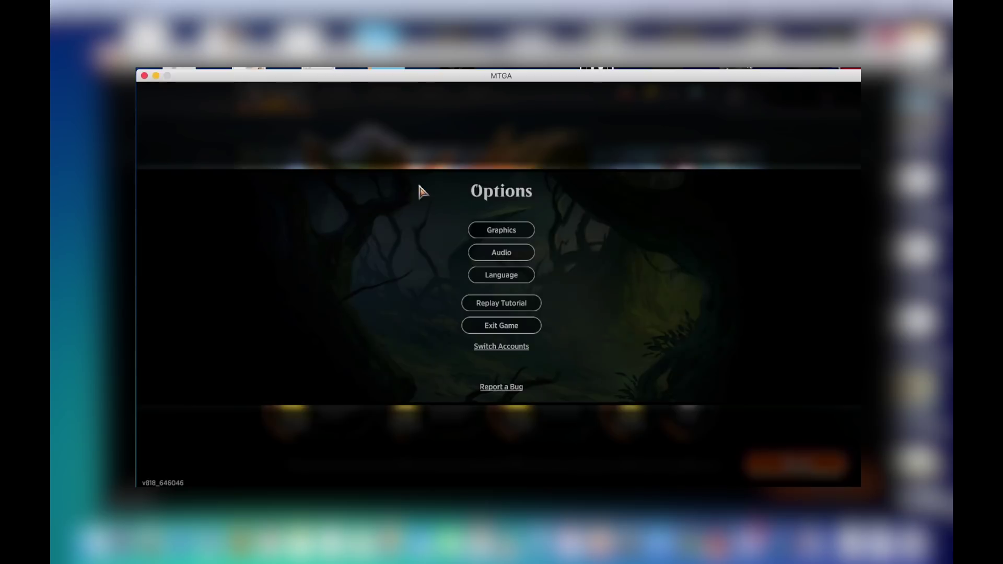
key("Escape")
mouse_move(529, 438)
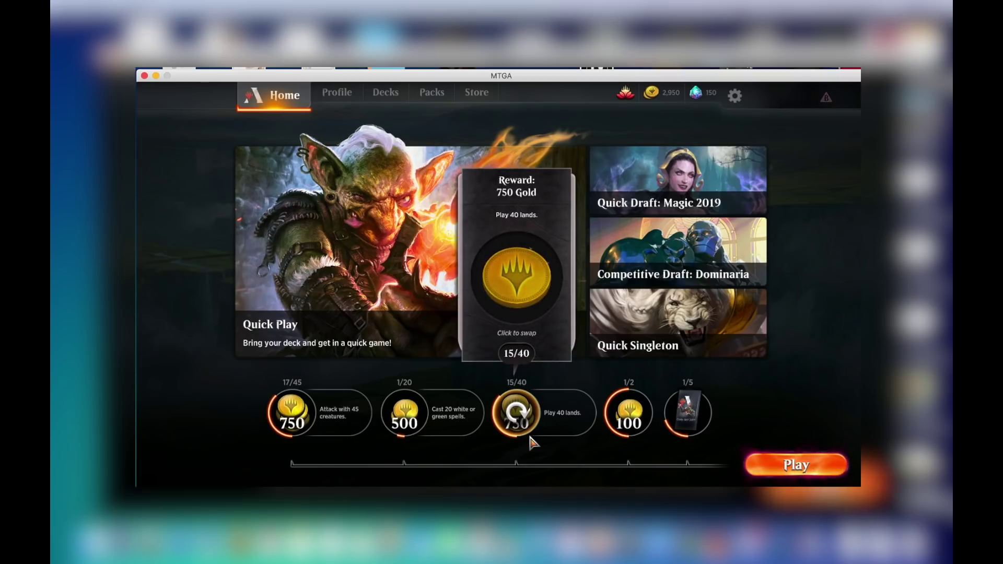
left_click(735, 95)
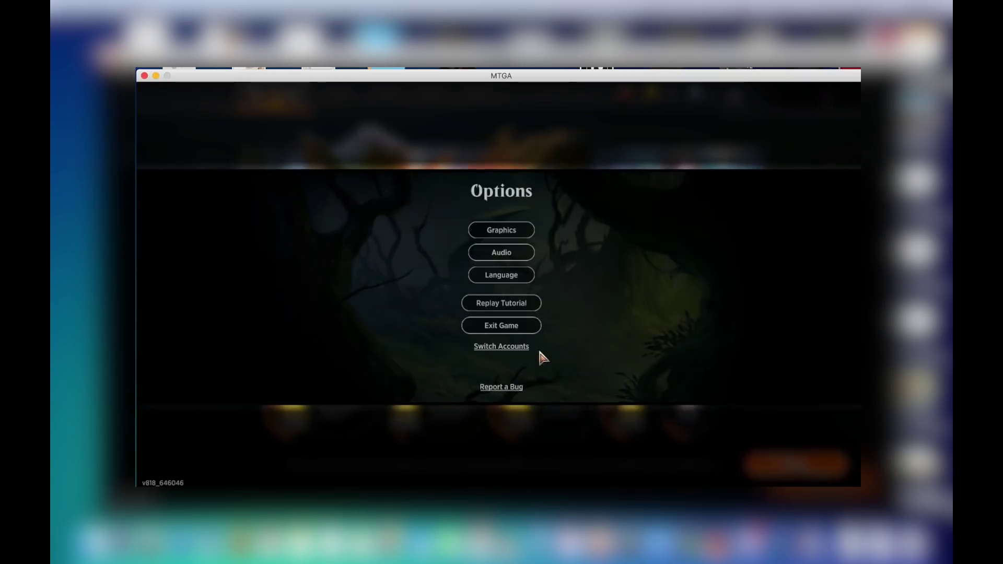
left_click(527, 327)
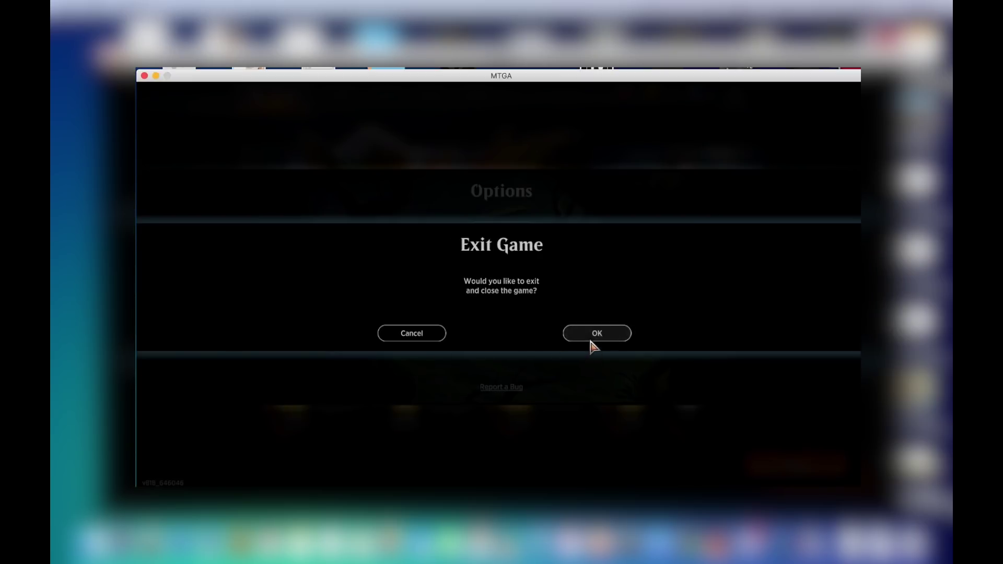